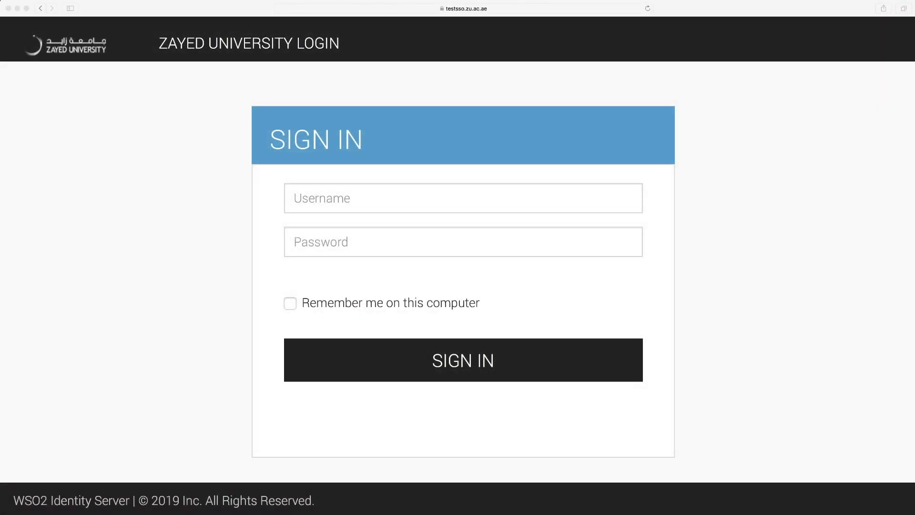
# Enter the account username and password in the Zayed University SSO sign-in fields.
pyautogui.click(545, 205)
pyautogui.write('T1447')
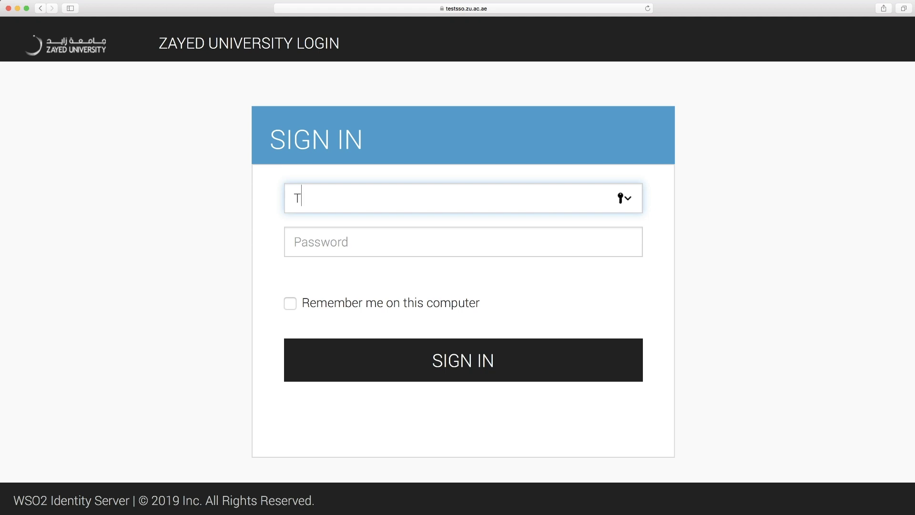
pyautogui.click(547, 245)
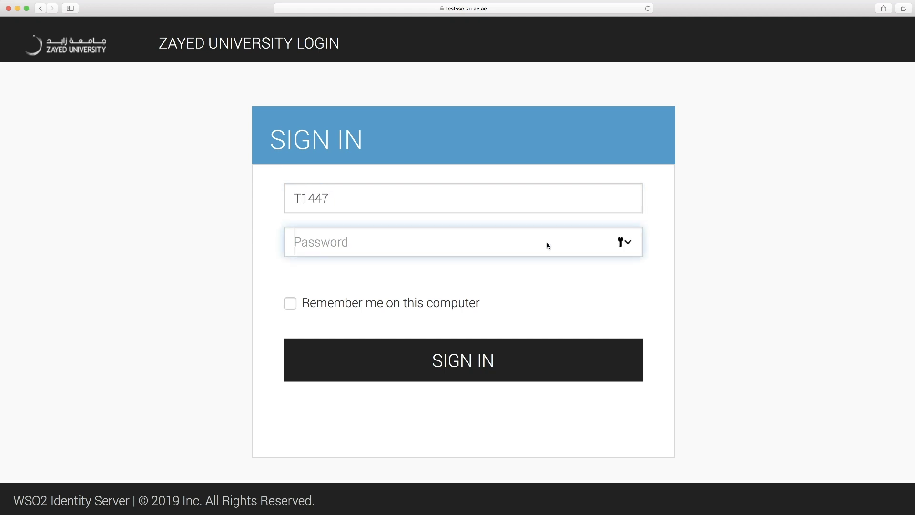
pyautogui.write('••••••••')
# Sign in, dismiss the search tip, and search SFAREGS to open Student Course Registration.
pyautogui.click(569, 361)
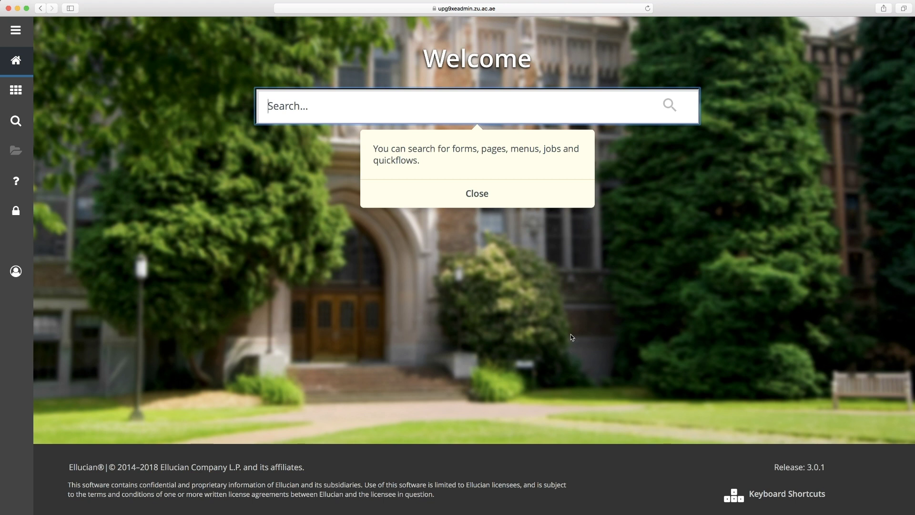
pyautogui.click(483, 195)
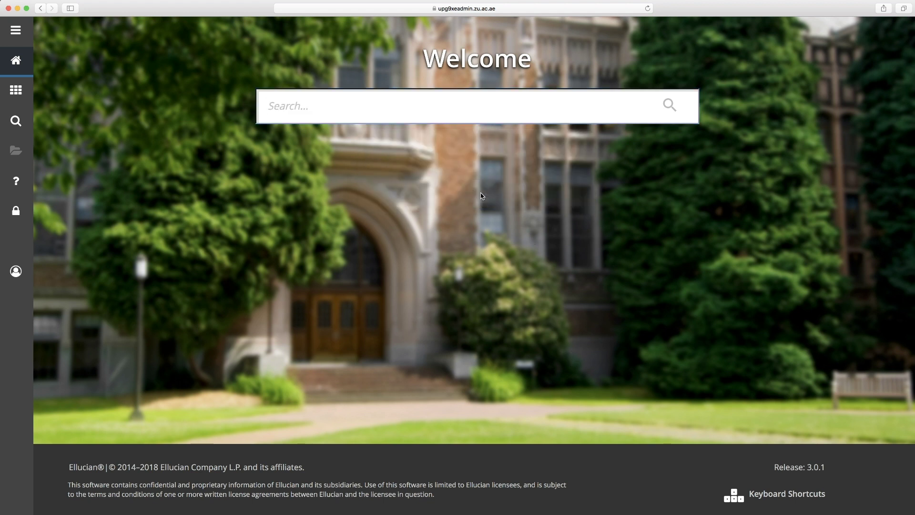
pyautogui.click(417, 105)
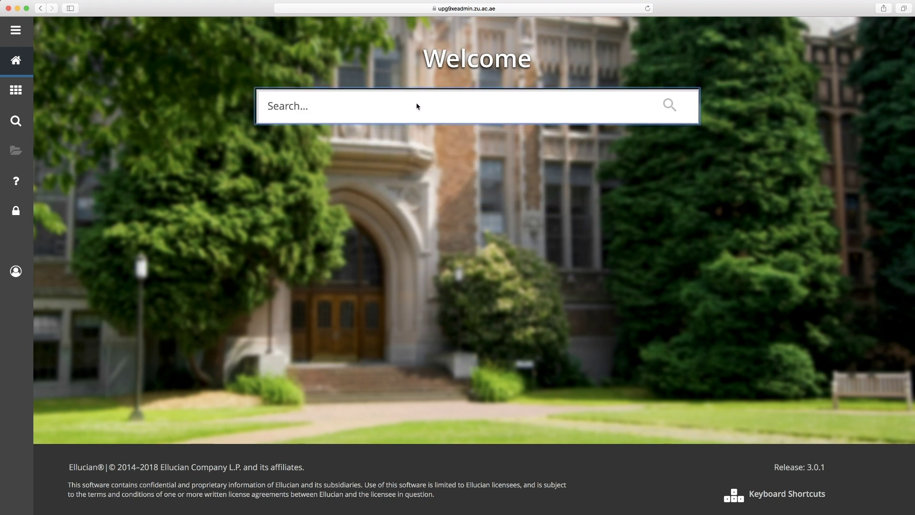
pyautogui.write('SFAREGS')
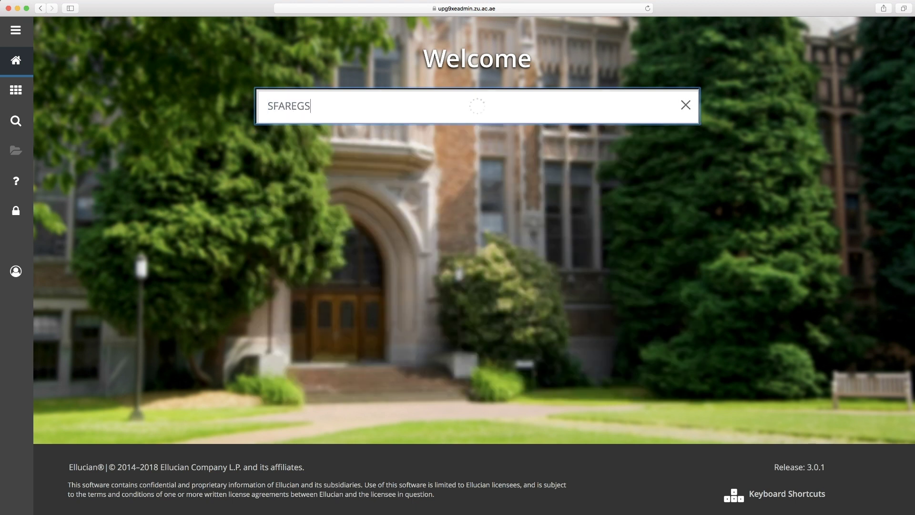
pyautogui.click(357, 142)
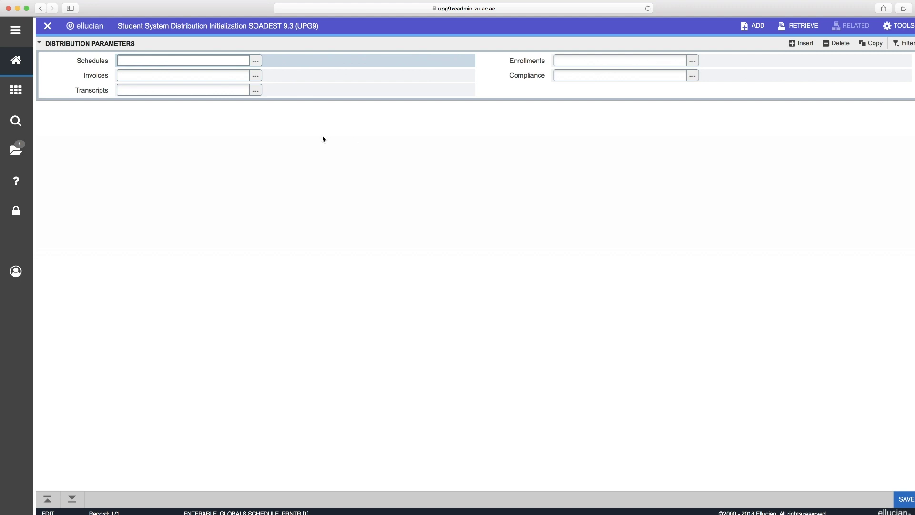
# Close SOADEST, then enter term 201921 and the student's ID in SFAREGS to load their name.
pyautogui.click(48, 27)
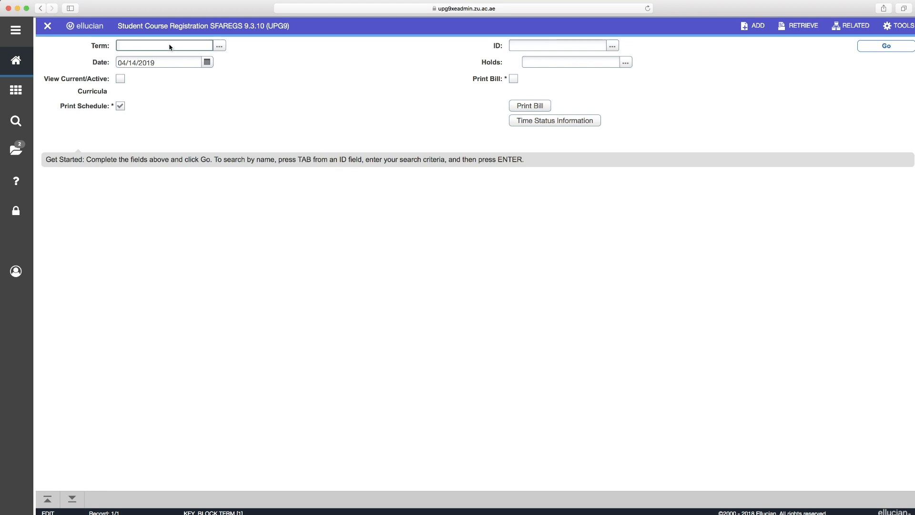
pyautogui.write('201921')
pyautogui.click(533, 49)
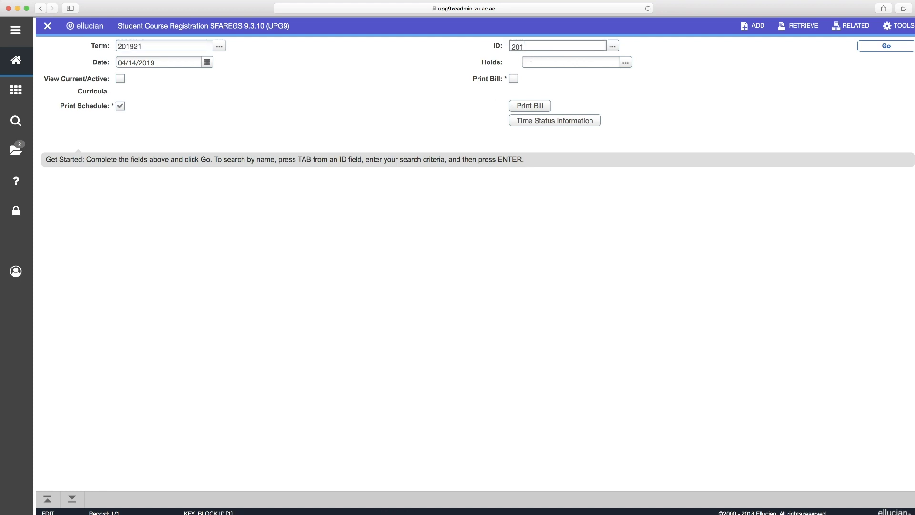
pyautogui.press('Tab')
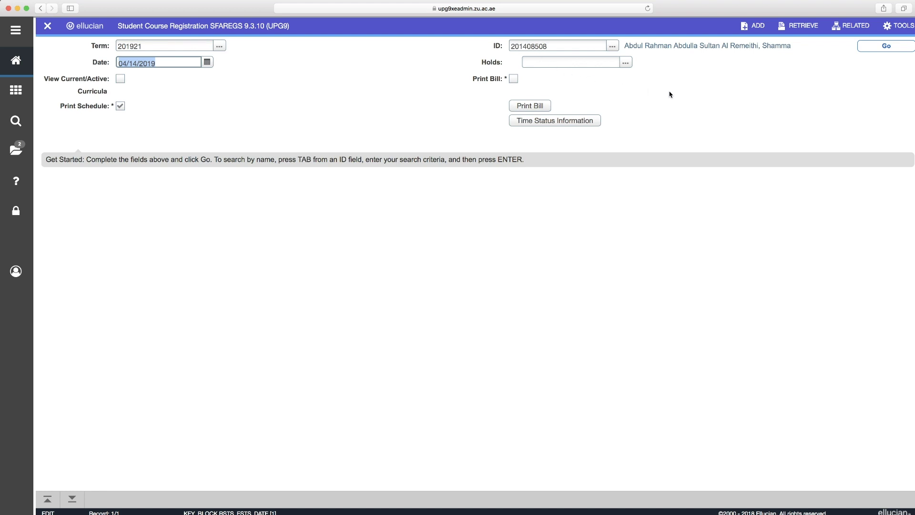
# Go to the student's term 201921 registration record, showing status EL with 19.000 maximum hours.
pyautogui.click(873, 47)
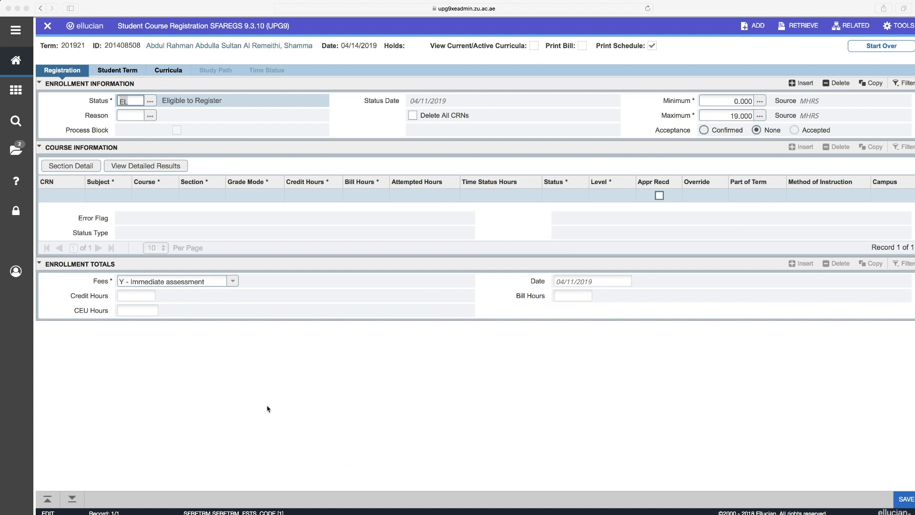
# Move from the registration Status field into the Course Information block.
pyautogui.click(72, 499)
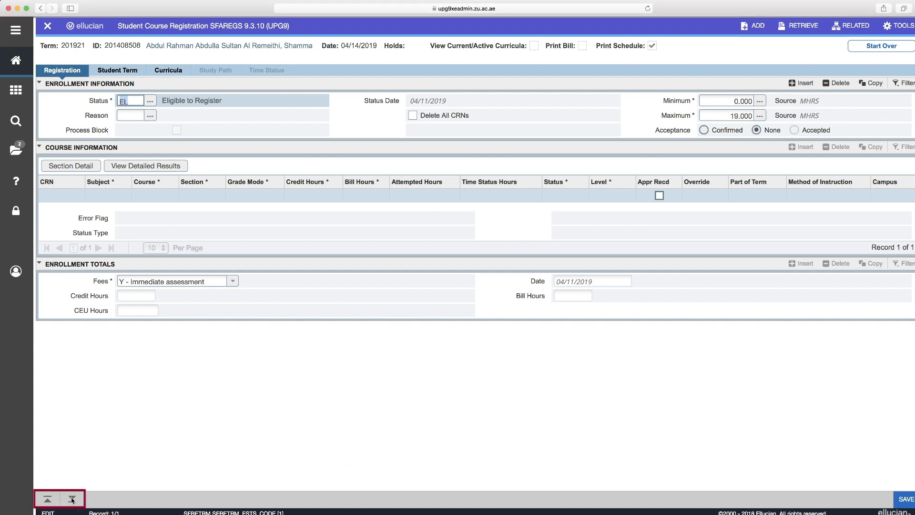
pyautogui.click(72, 499)
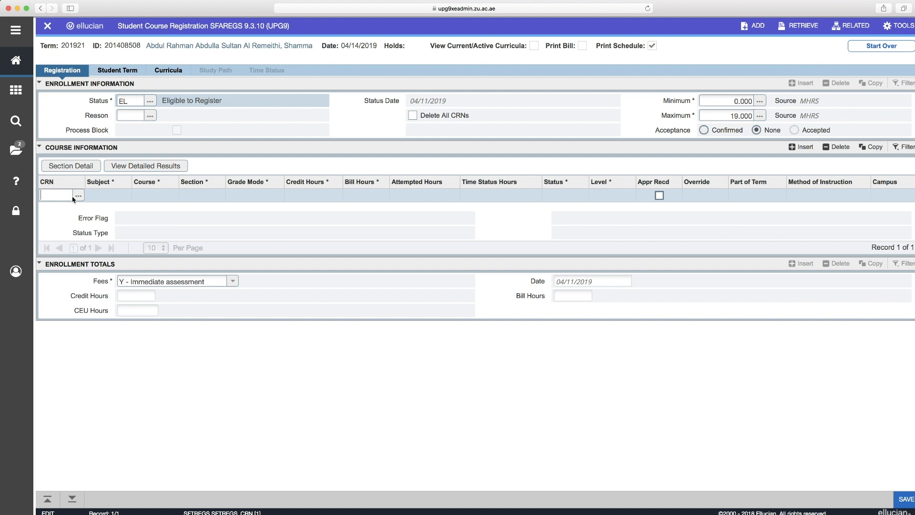
# Query sections for Subject ACC, Course 202, Campus 1 and Available Seats >0.
pyautogui.click(78, 195)
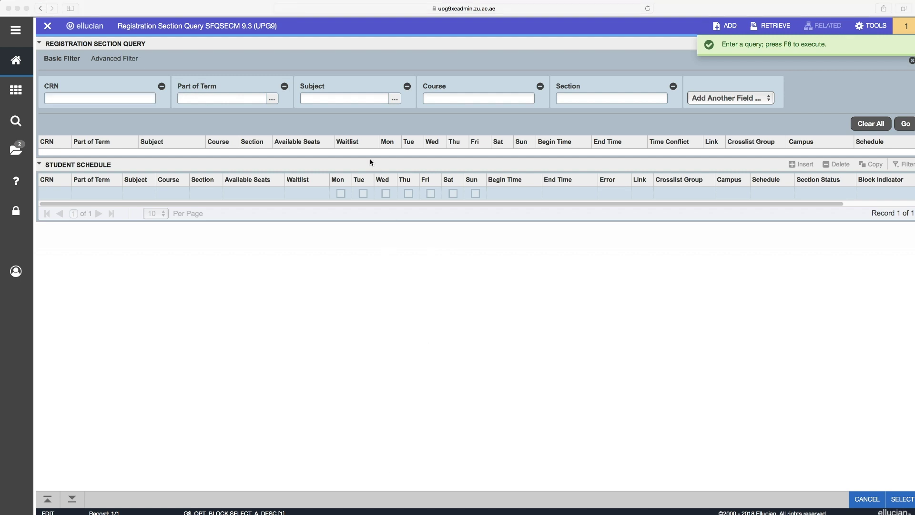
pyautogui.click(361, 98)
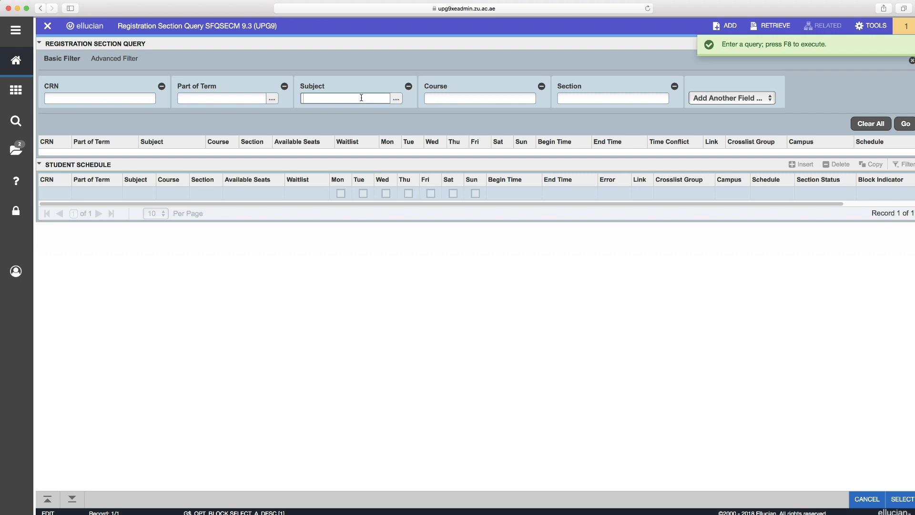
pyautogui.write('ACC')
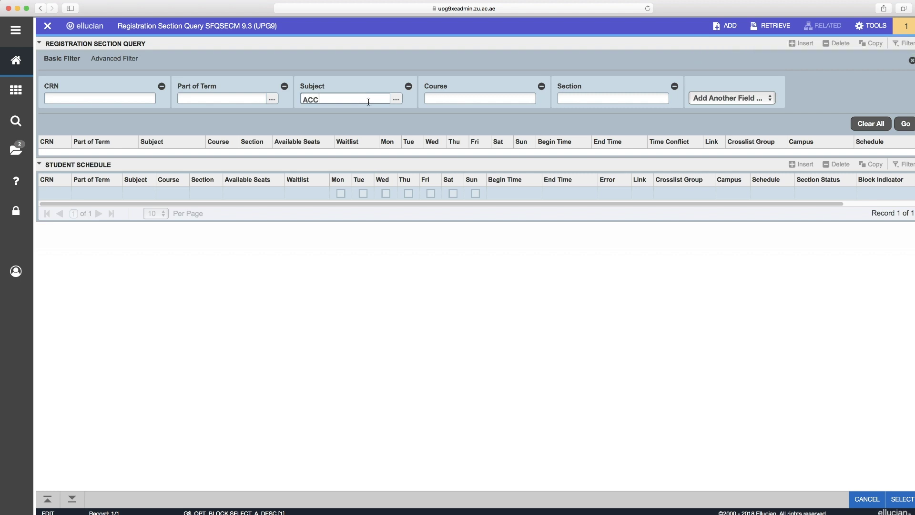
pyautogui.click(470, 98)
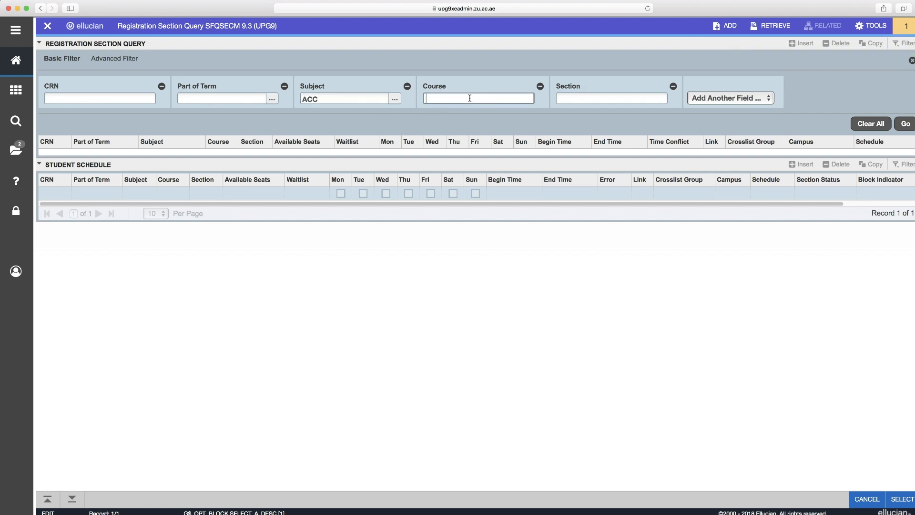
pyautogui.write('202')
pyautogui.click(753, 99)
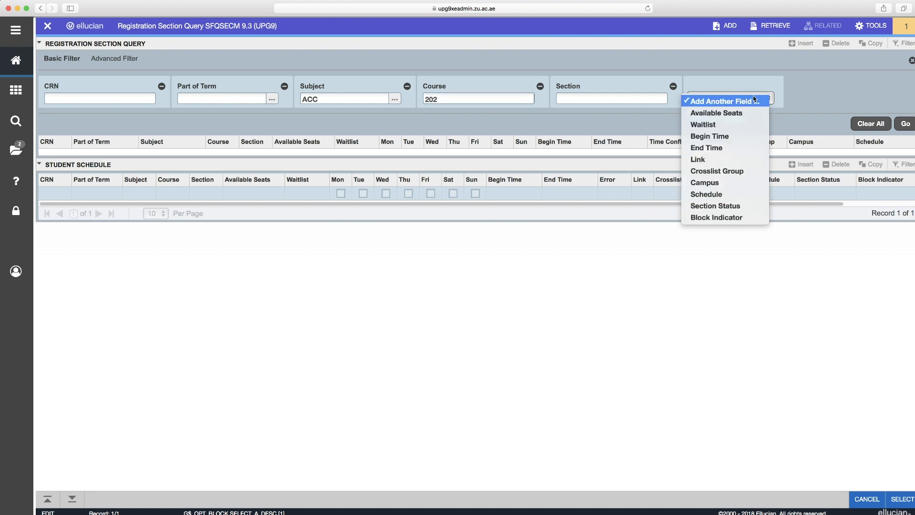
pyautogui.click(736, 182)
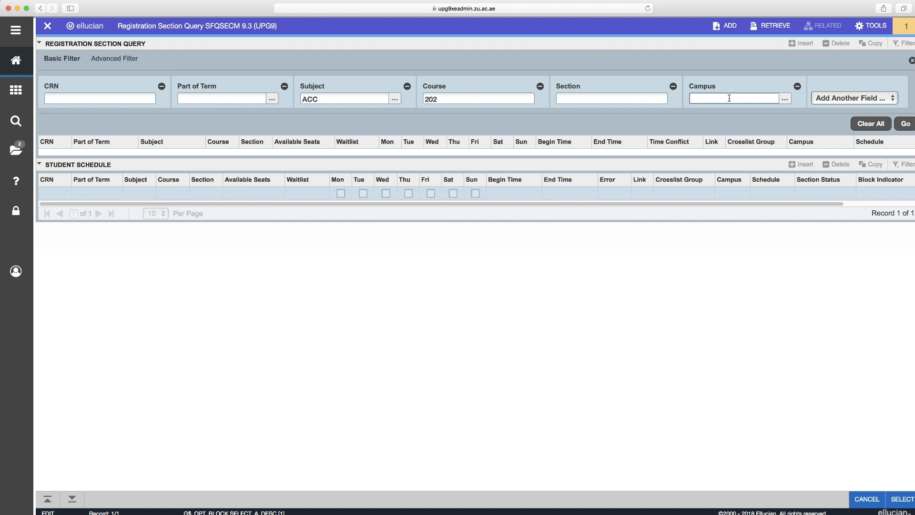
pyautogui.write('1')
pyautogui.click(842, 100)
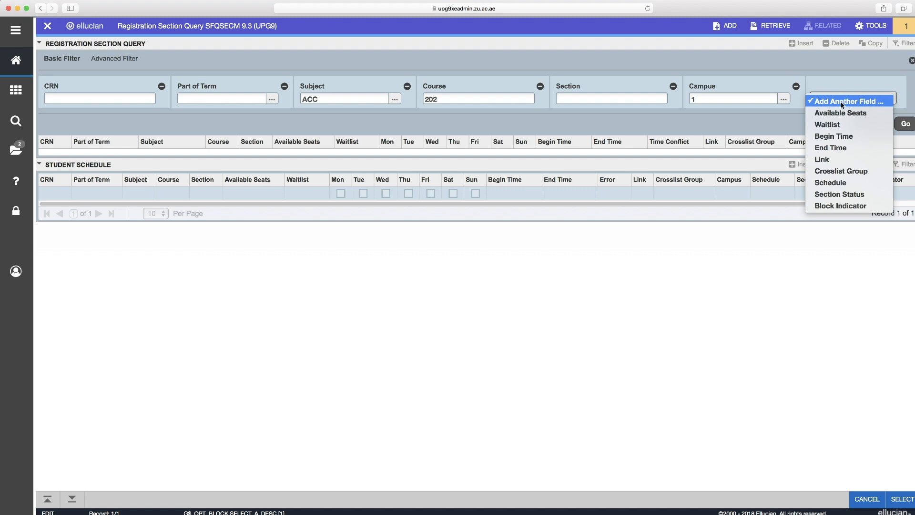
pyautogui.click(840, 113)
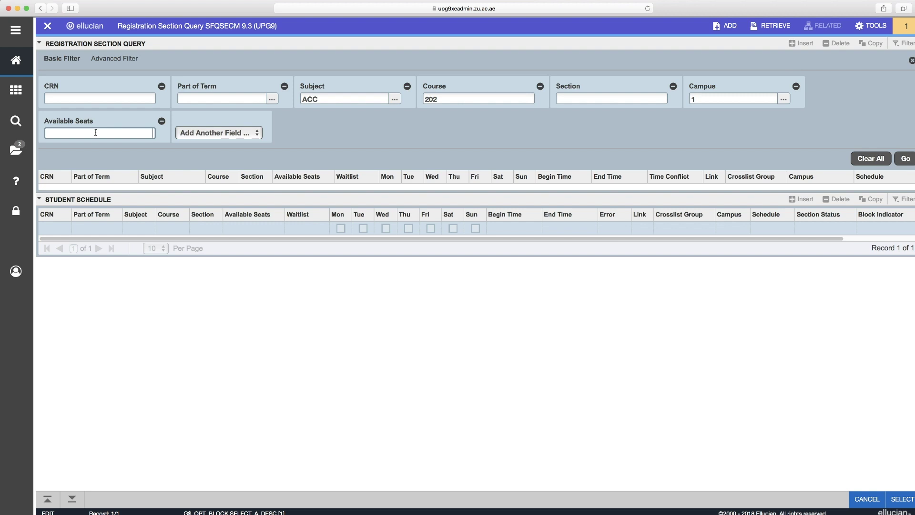
pyautogui.write('>0')
pyautogui.press('Return')
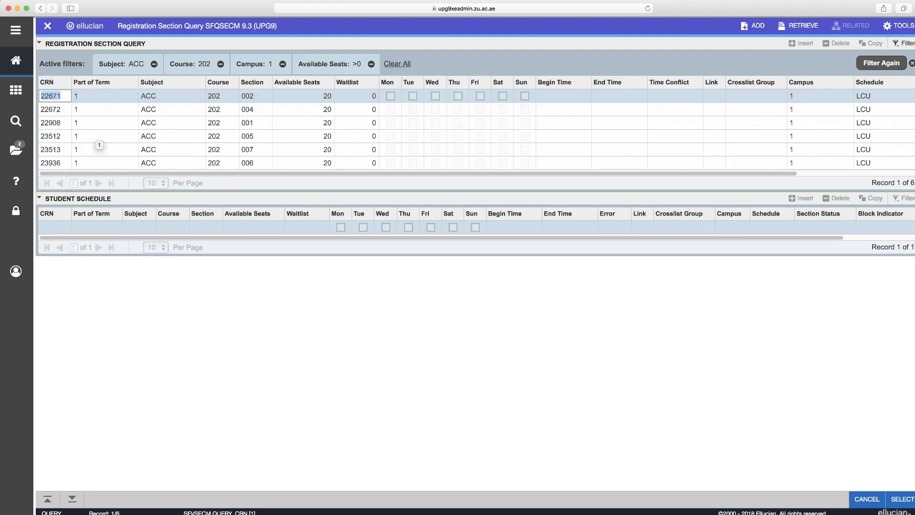
# Pick CRN 22671 (ACC 202 section 002) from the query results into the course list.
pyautogui.click(193, 358)
pyautogui.doubleClick(65, 99)
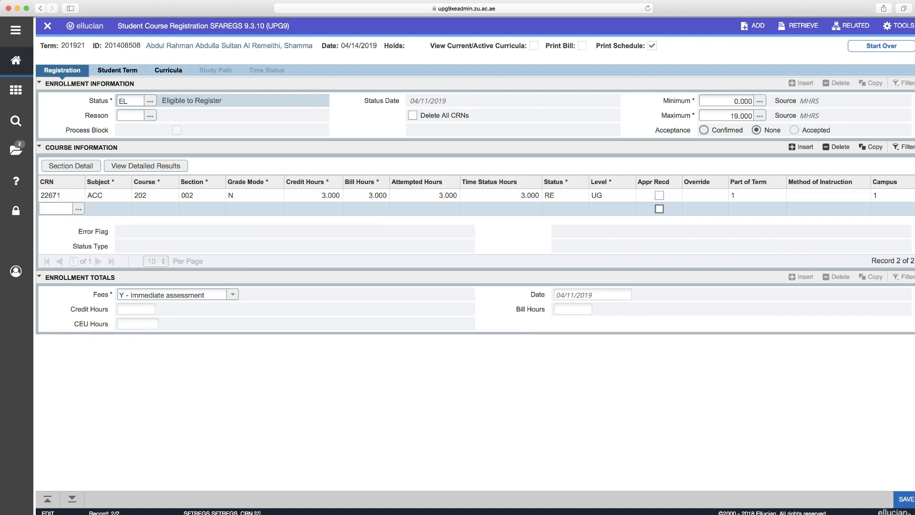
# Save the registration, triggering schedule errors on the MPS 341, EDC 316 and MSE 352 sections.
pyautogui.click(906, 499)
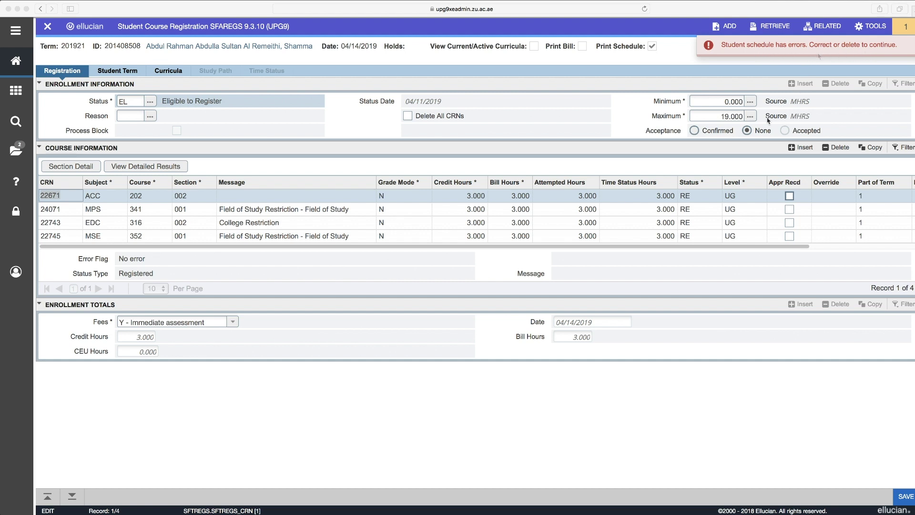
# Set CRN 22671's status to DD and delete the ACC 202 row from Course Information.
pyautogui.click(688, 196)
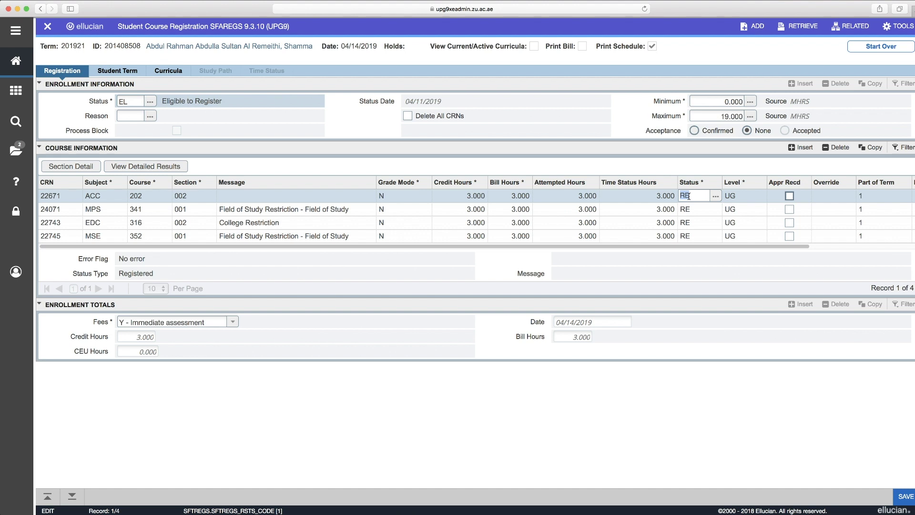
pyautogui.write('DD')
pyautogui.press('Tab')
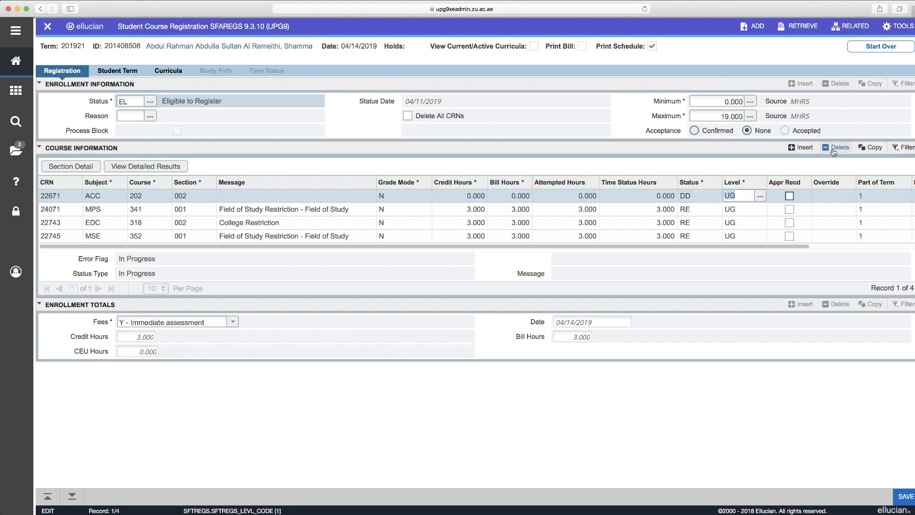
pyautogui.click(833, 148)
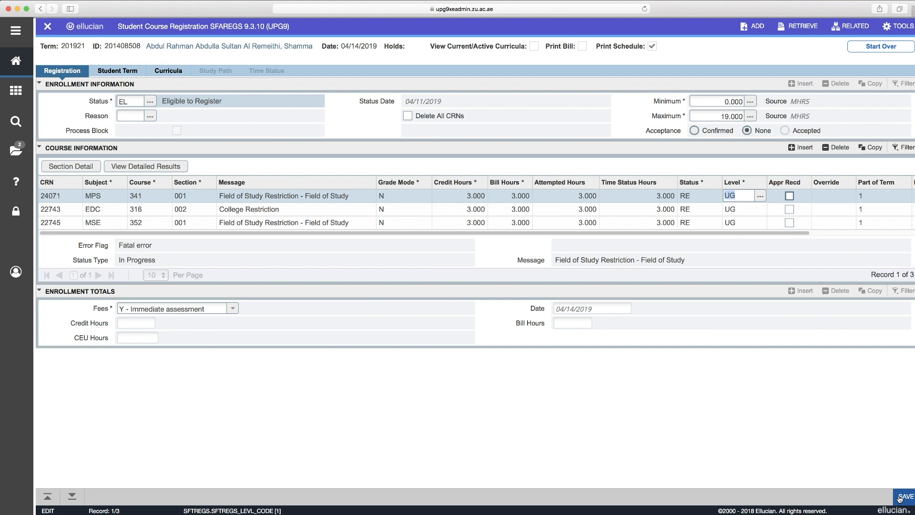